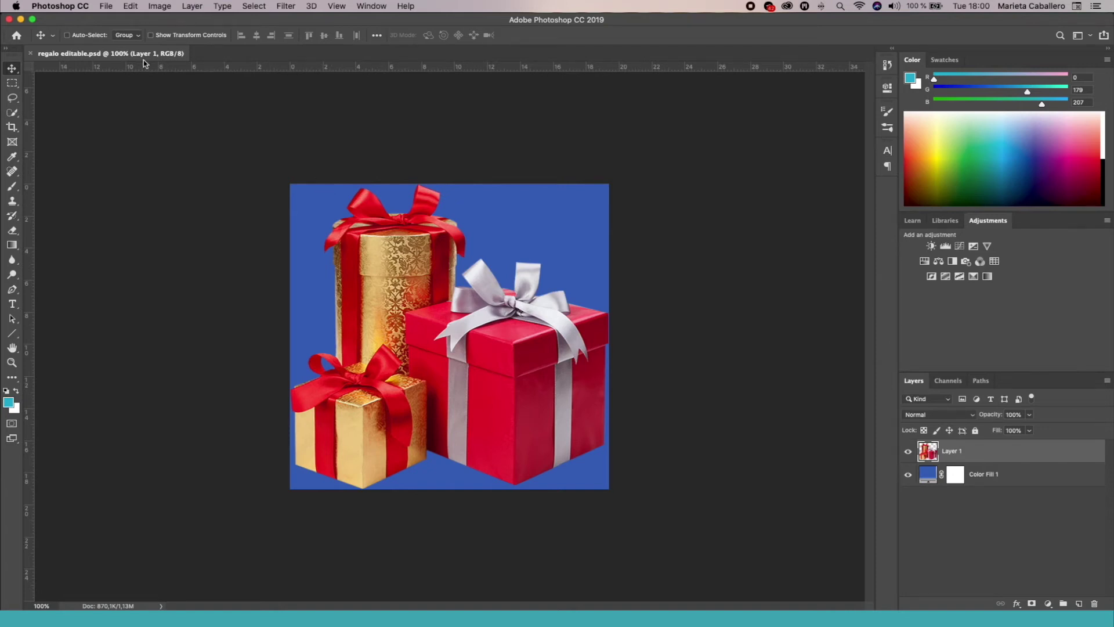
Open the image's export settings, then dismiss them without exporting anything
click(105, 6)
mouse_move(118, 152)
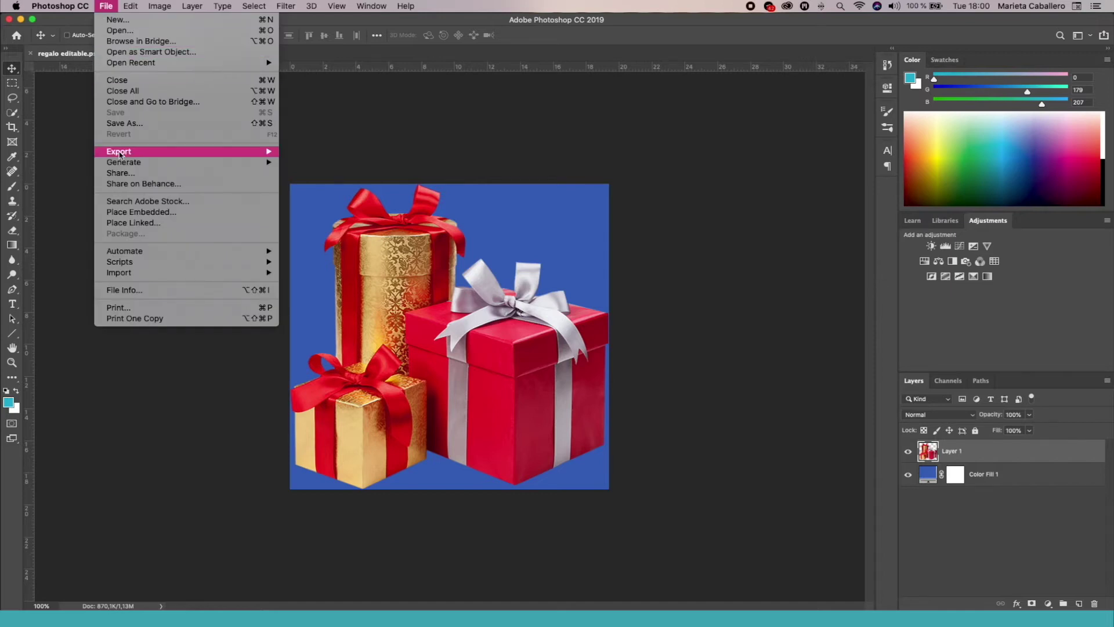
click(320, 159)
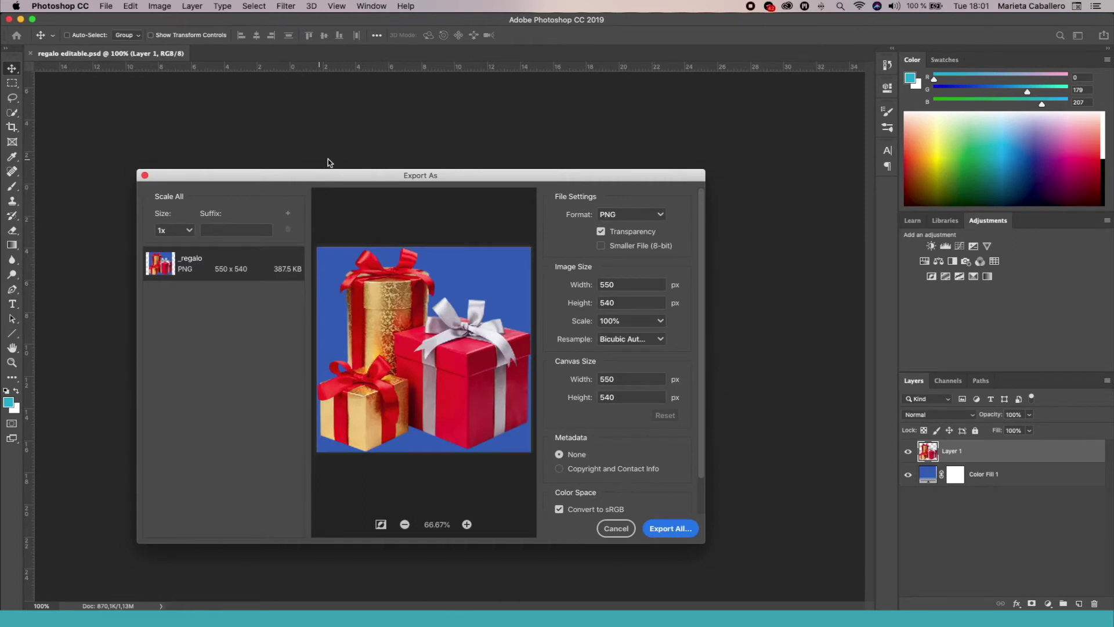
click(616, 529)
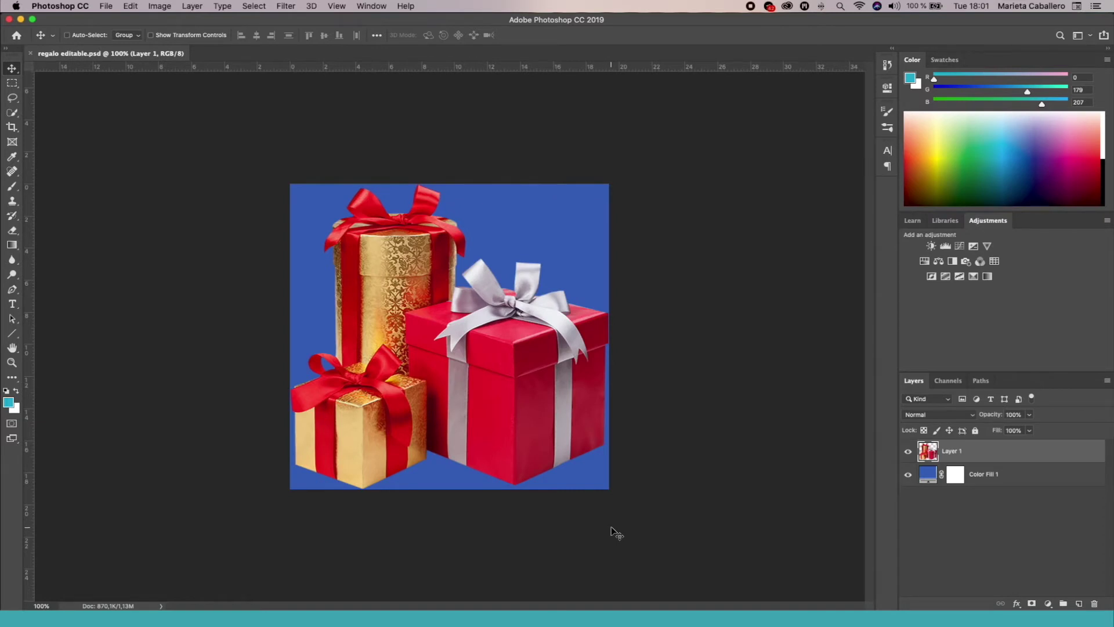
Save a PNG copy named 'regalo sin editable' using the smallest file size
click(107, 6)
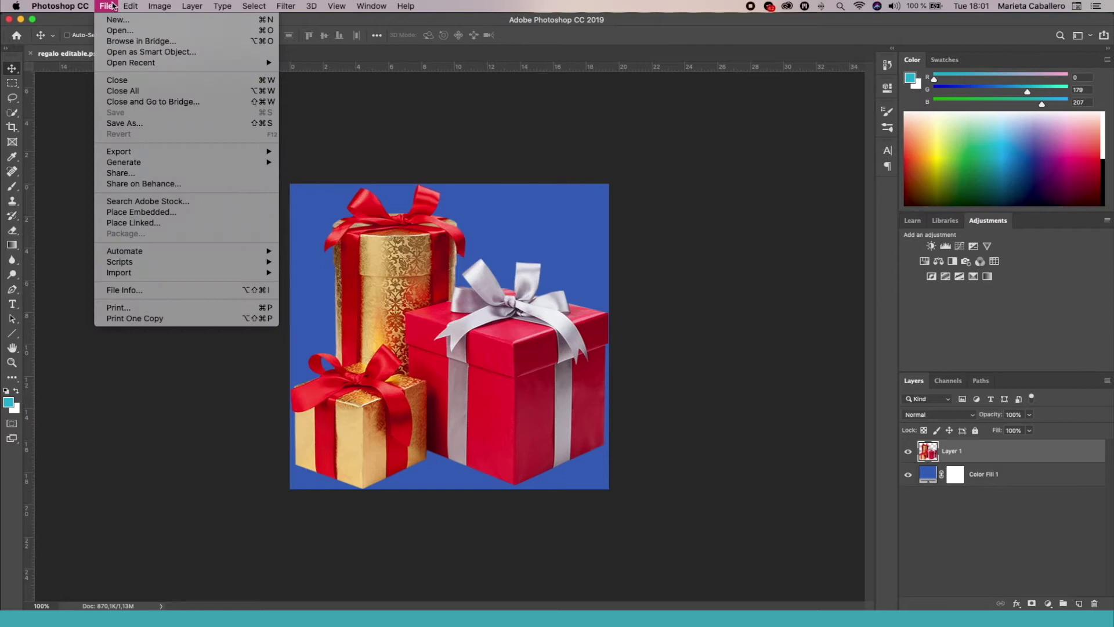
click(120, 125)
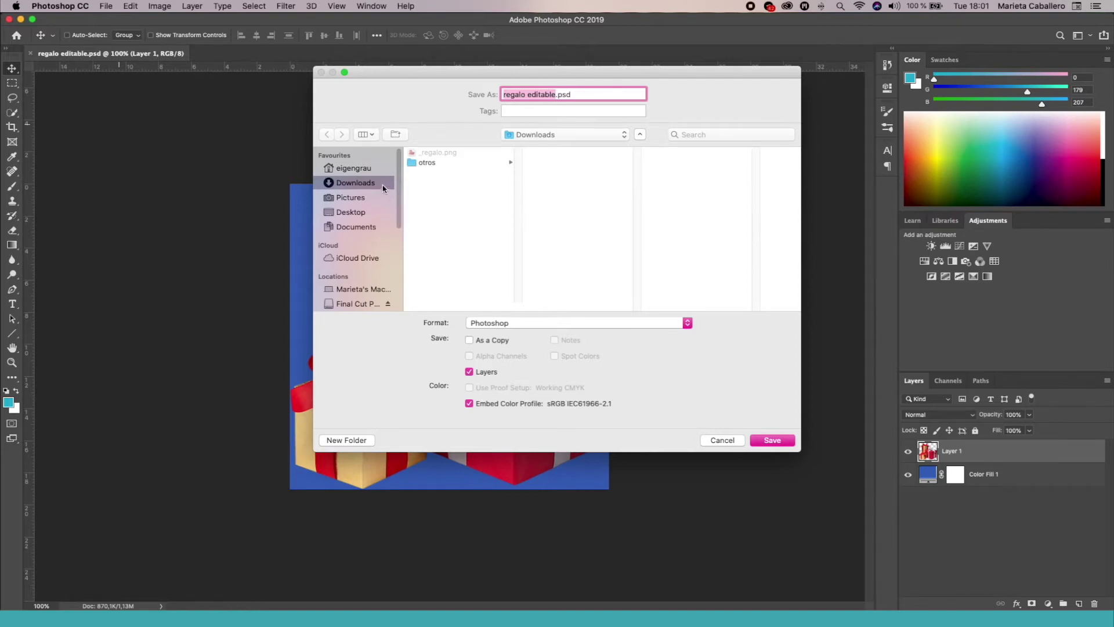
text(regalo sin editable)
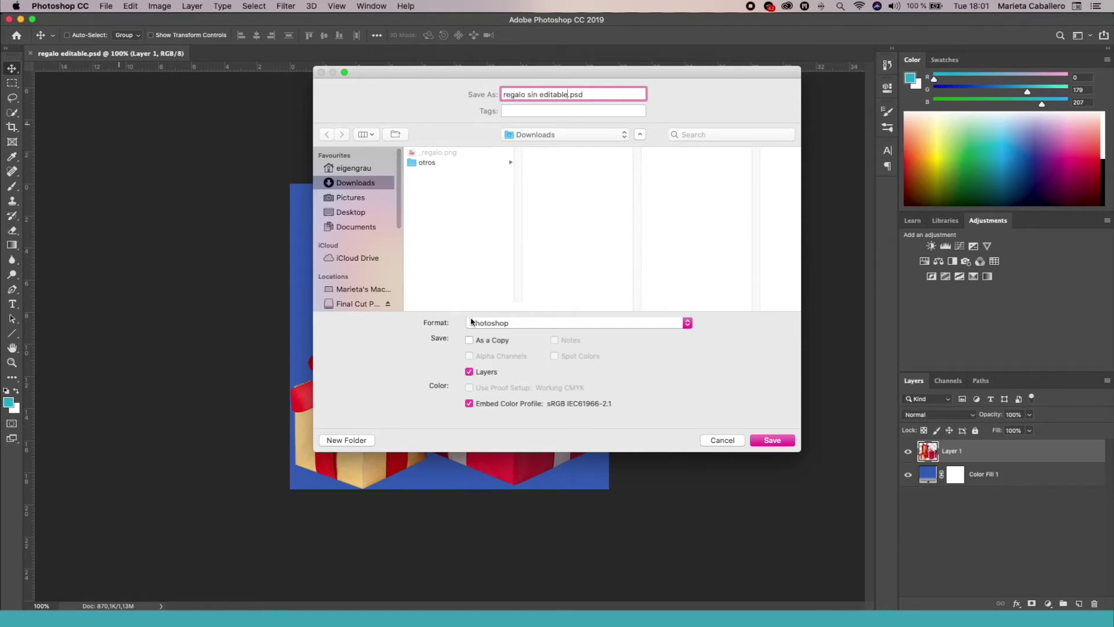
click(472, 322)
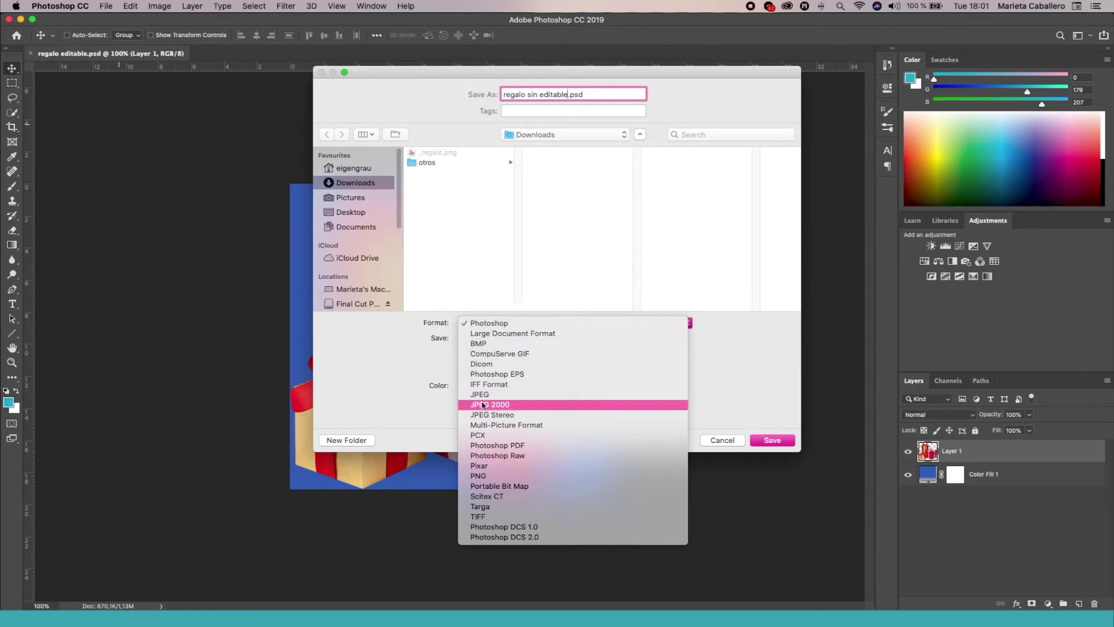
click(484, 456)
click(566, 324)
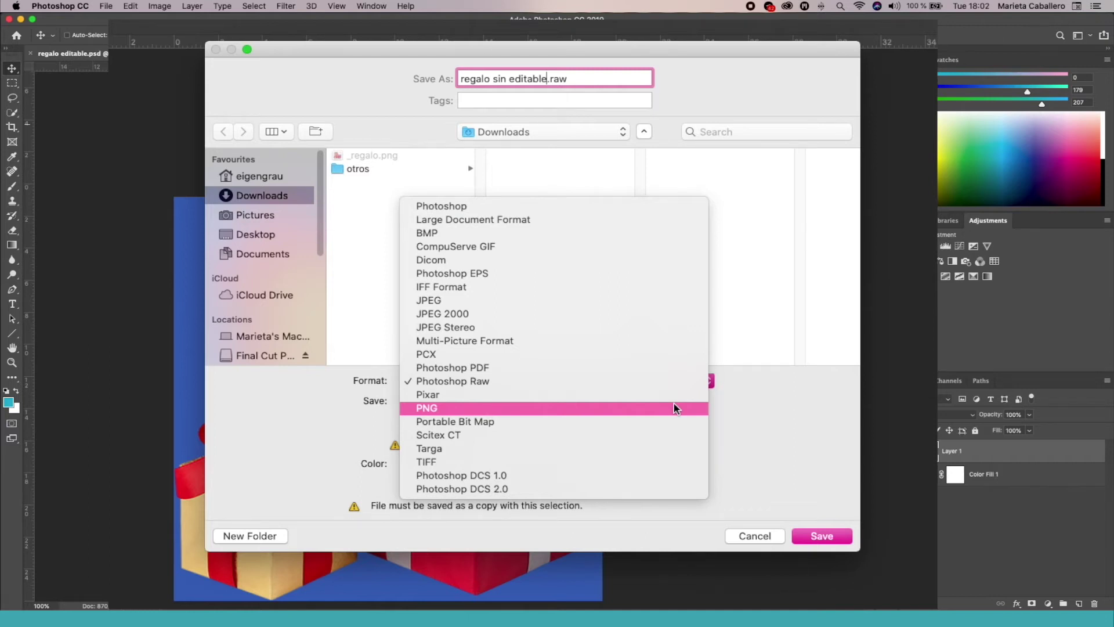
click(674, 403)
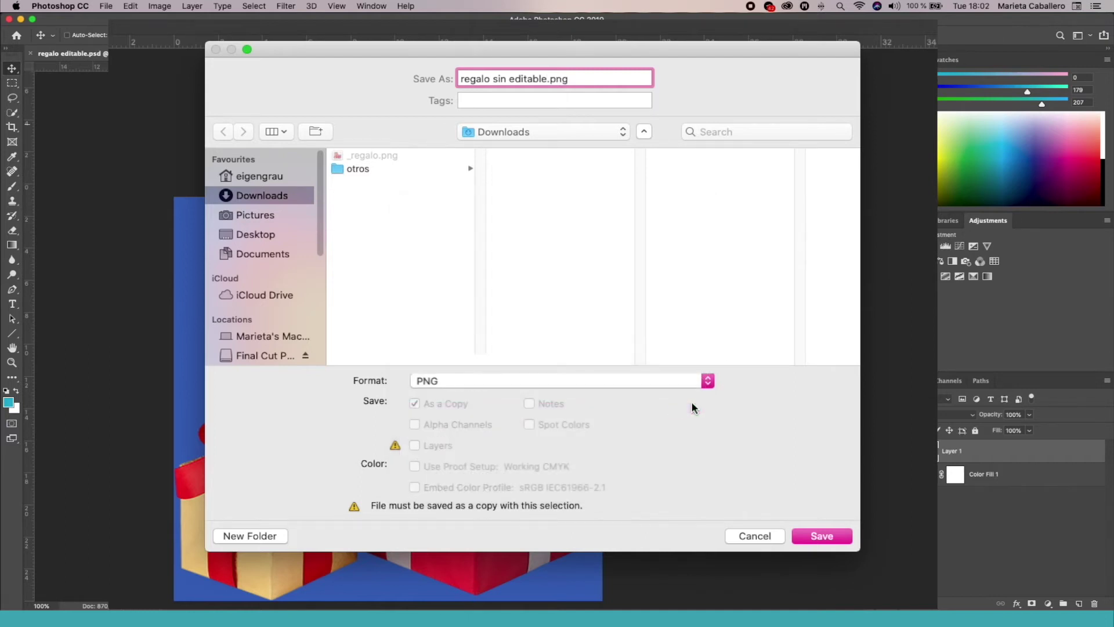
click(833, 534)
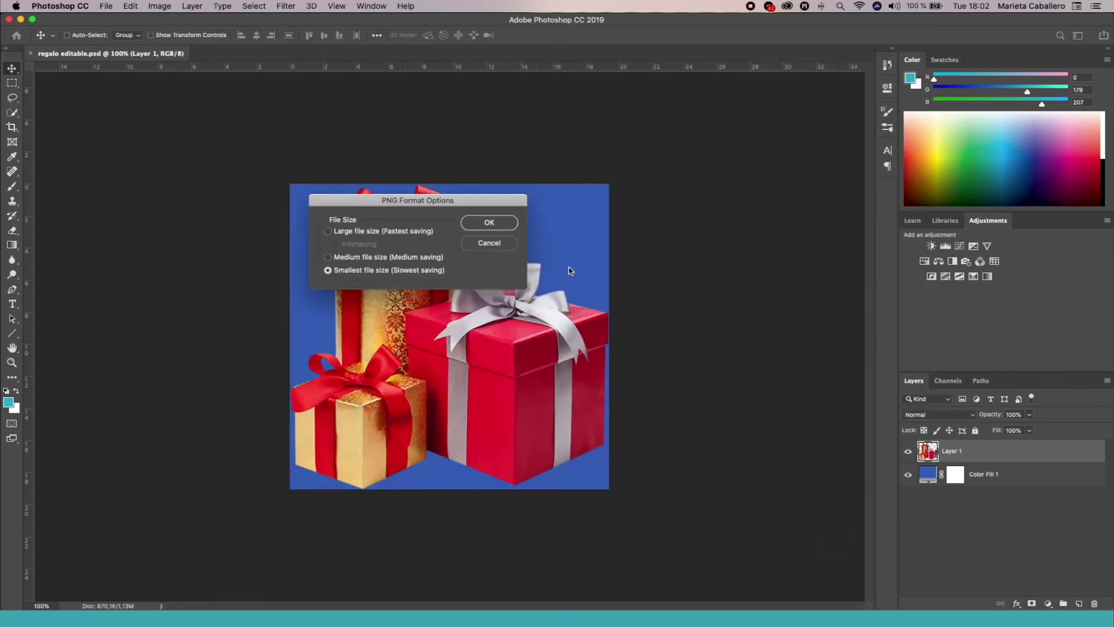
click(478, 221)
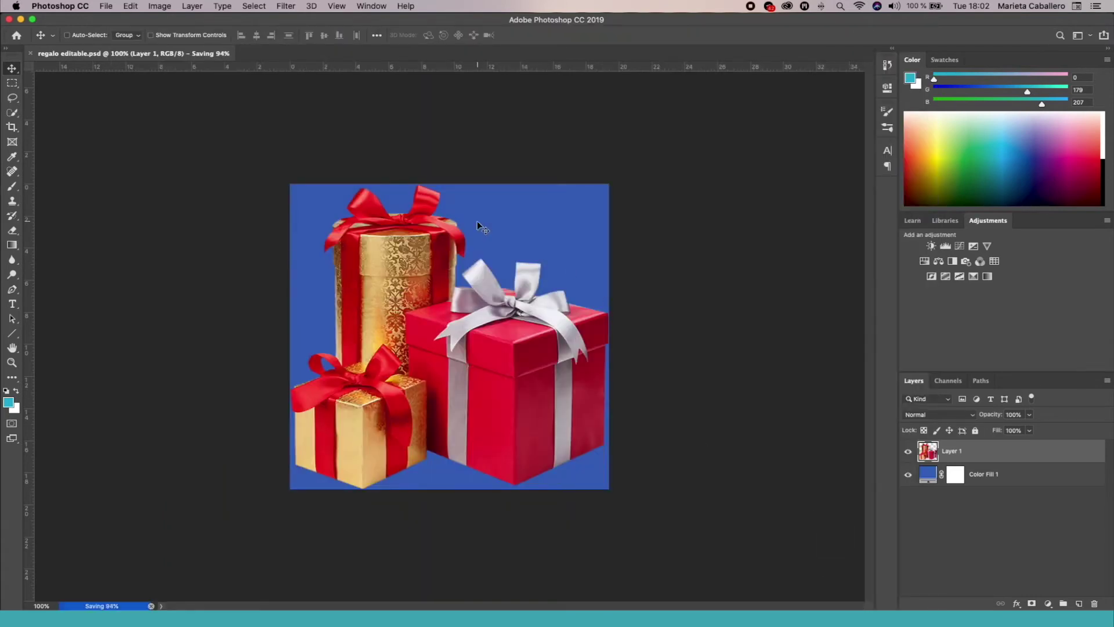
Preview regalo sin editable.png from Finder's Downloads, then open it in Photoshop CC 2019
click(405, 597)
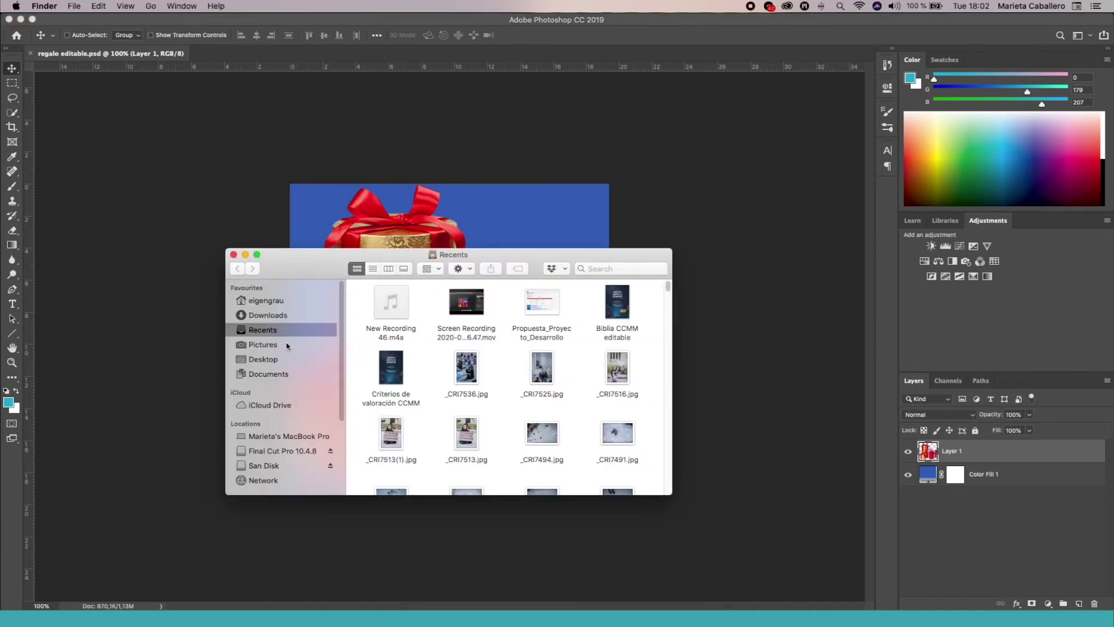
click(285, 317)
double_click(422, 323)
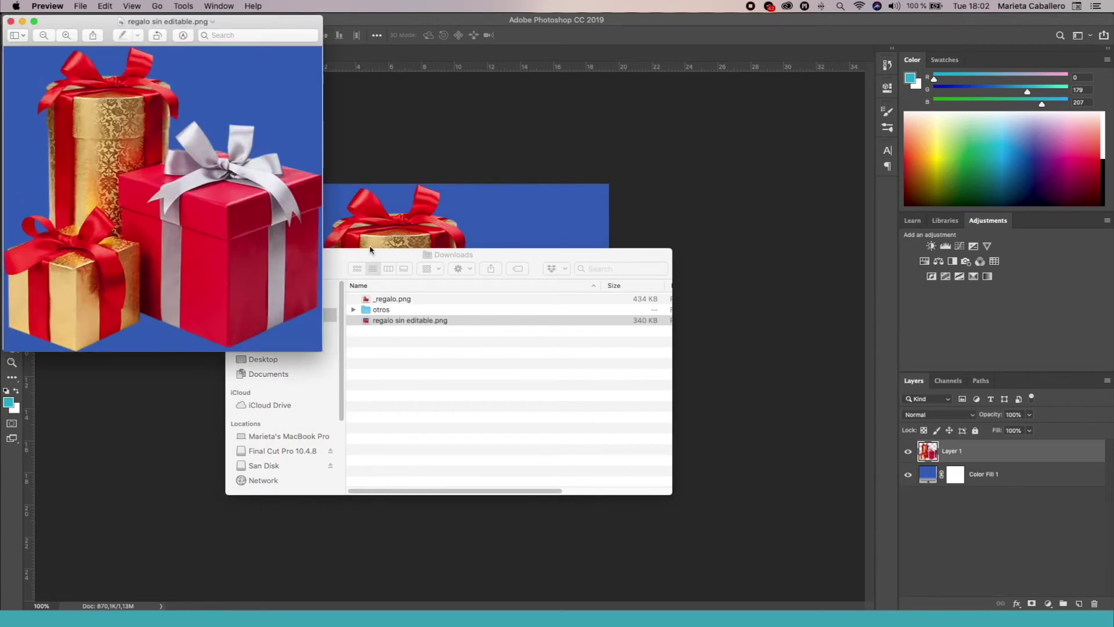
drag(279, 23, 467, 71)
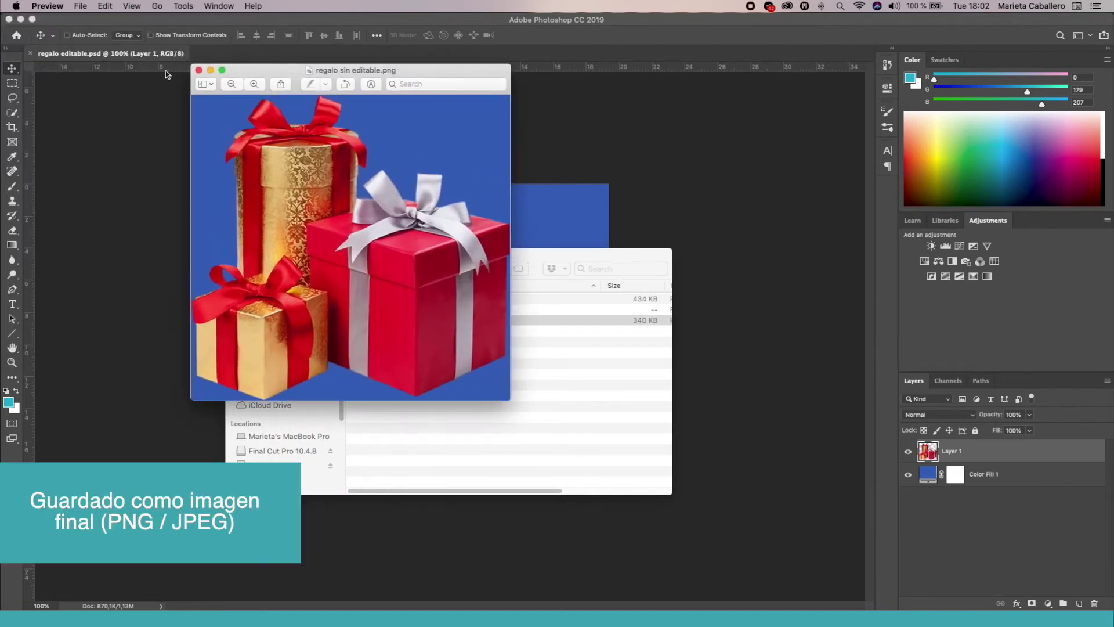
click(199, 70)
right_click(433, 328)
mouse_move(455, 336)
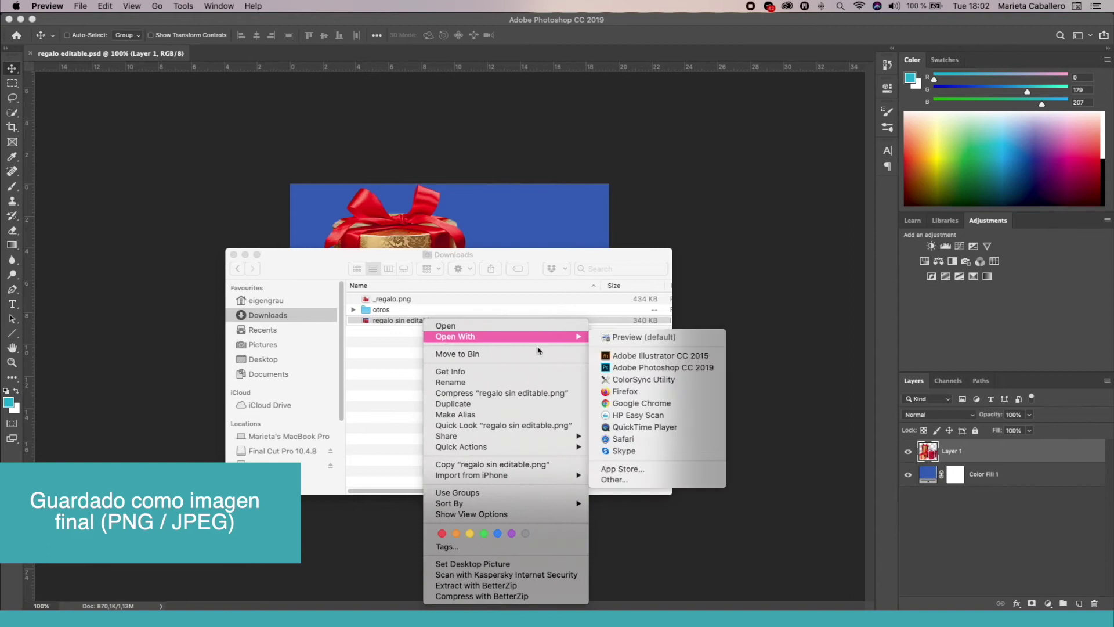
click(623, 366)
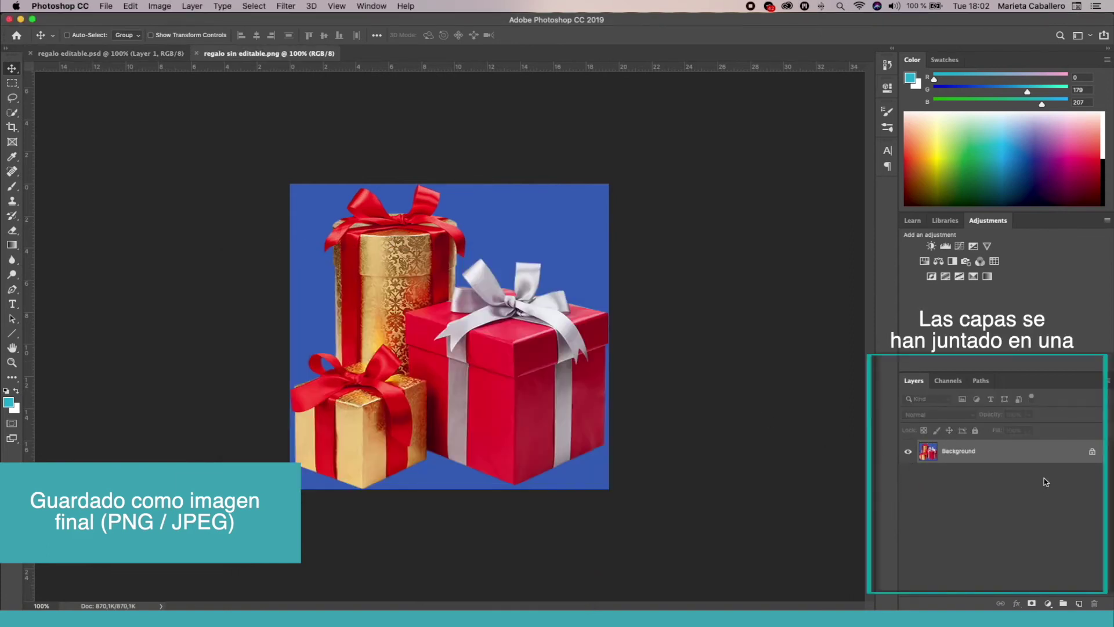
Switch back to the layered document and save it as regalo editable.psd in Photoshop format
click(148, 58)
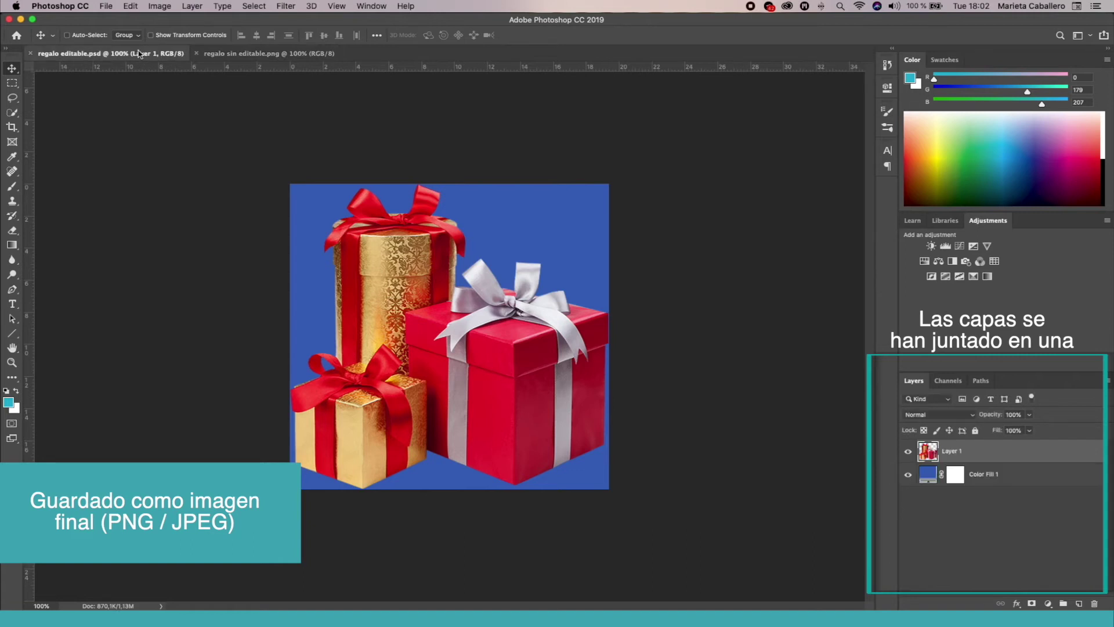
click(106, 6)
click(131, 124)
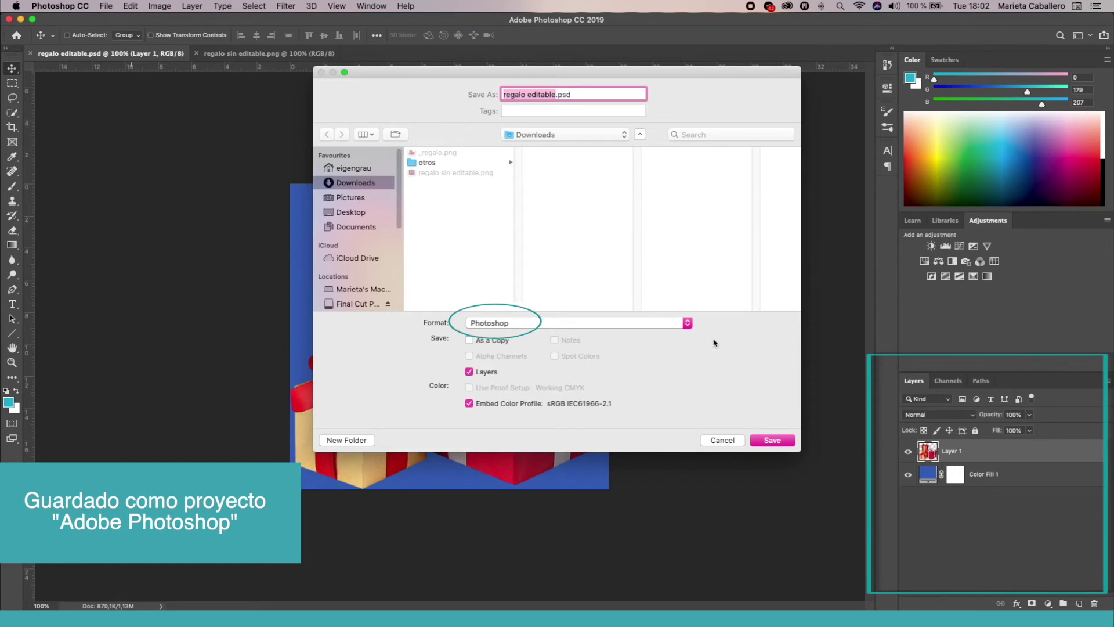
key(Right)
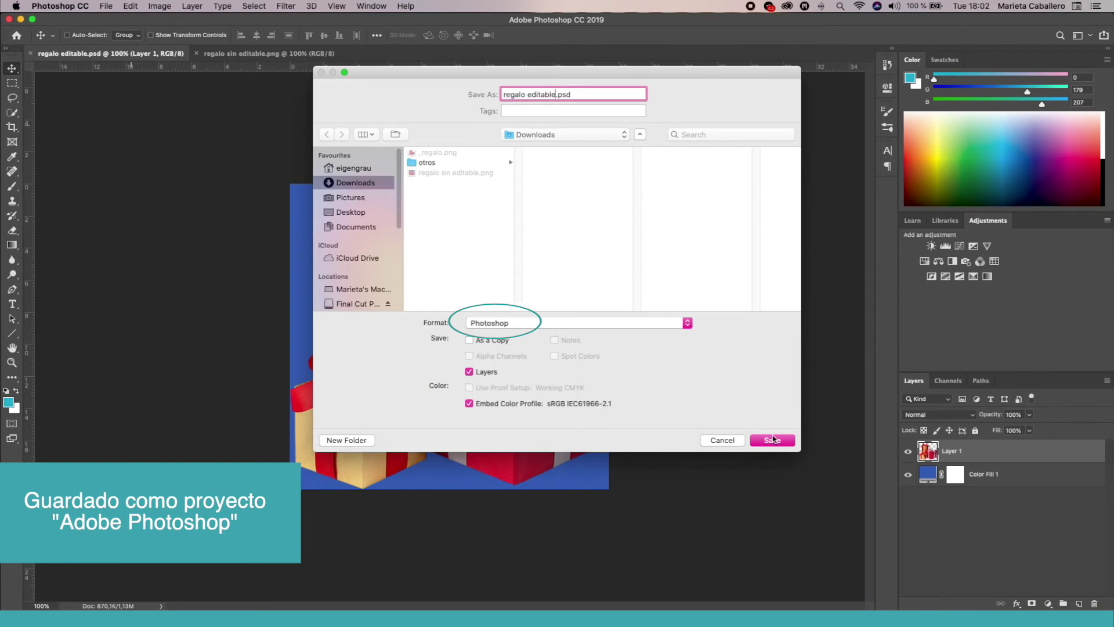
click(773, 440)
click(560, 210)
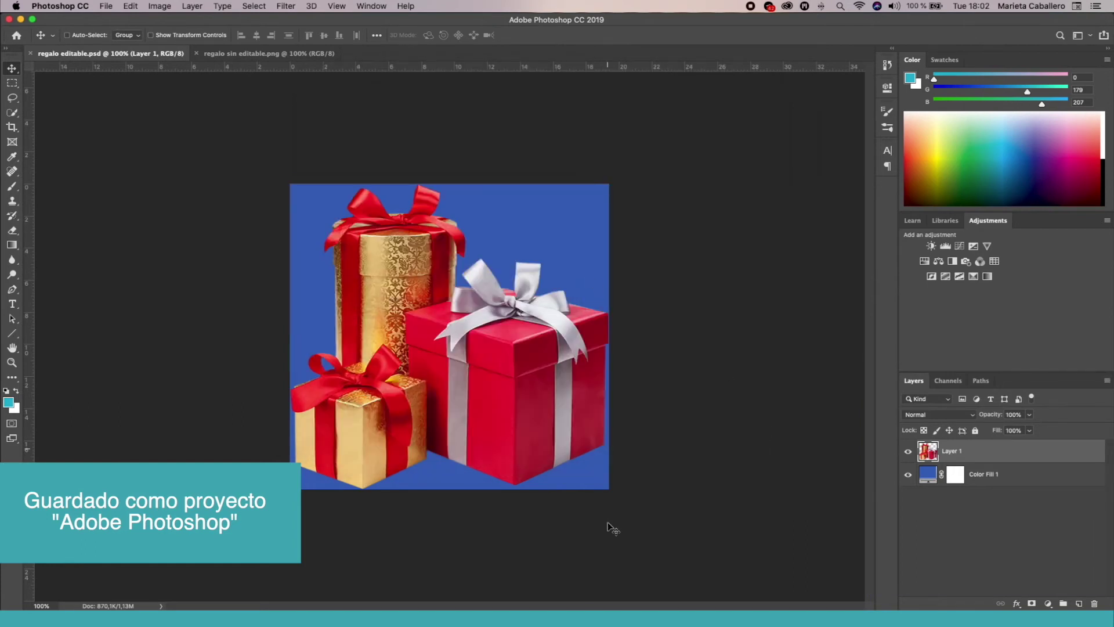
Change the Color Fill 1 background colour to teal #36bdbc
click(410, 597)
click(409, 324)
double_click(409, 324)
double_click(928, 475)
click(697, 133)
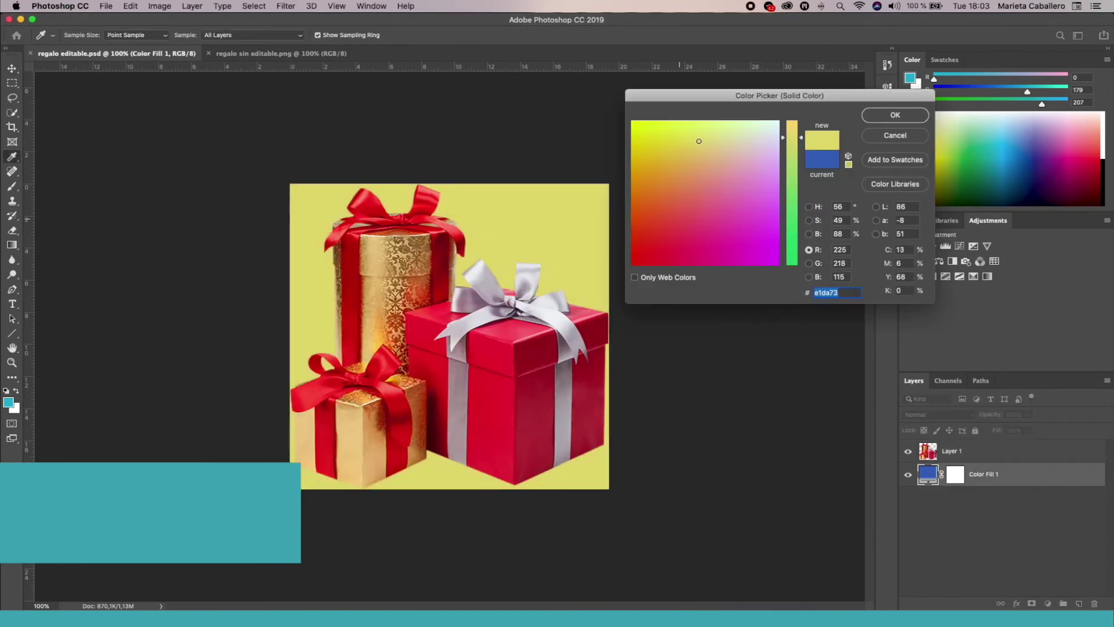
drag(756, 202, 765, 174)
drag(792, 137, 792, 234)
click(741, 158)
click(895, 116)
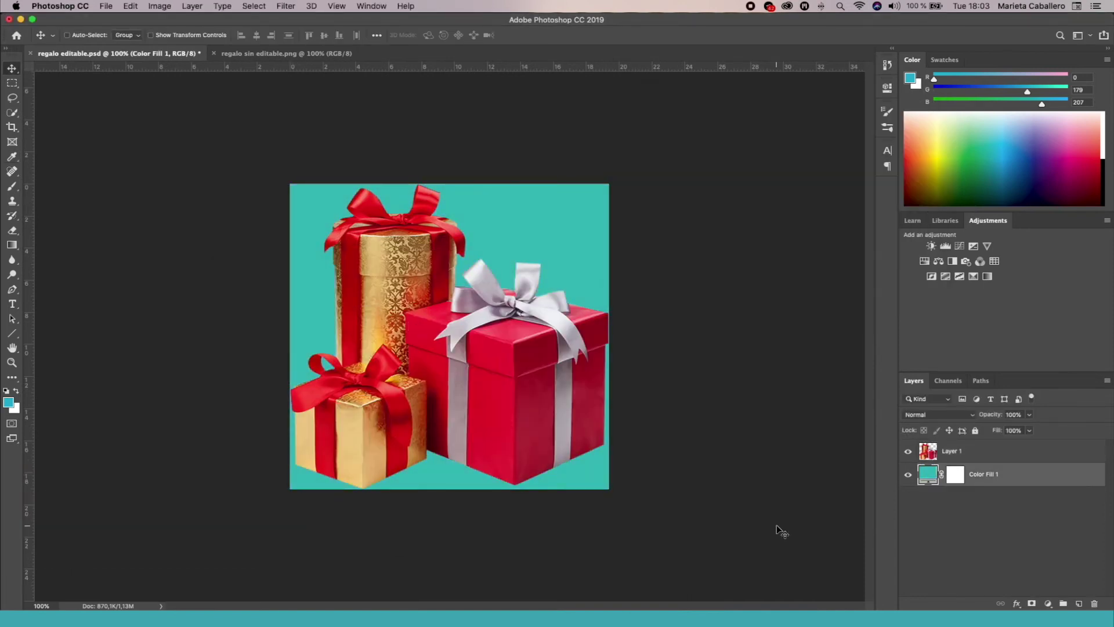
Browse the Save As format list, then cancel without saving
click(105, 6)
click(145, 123)
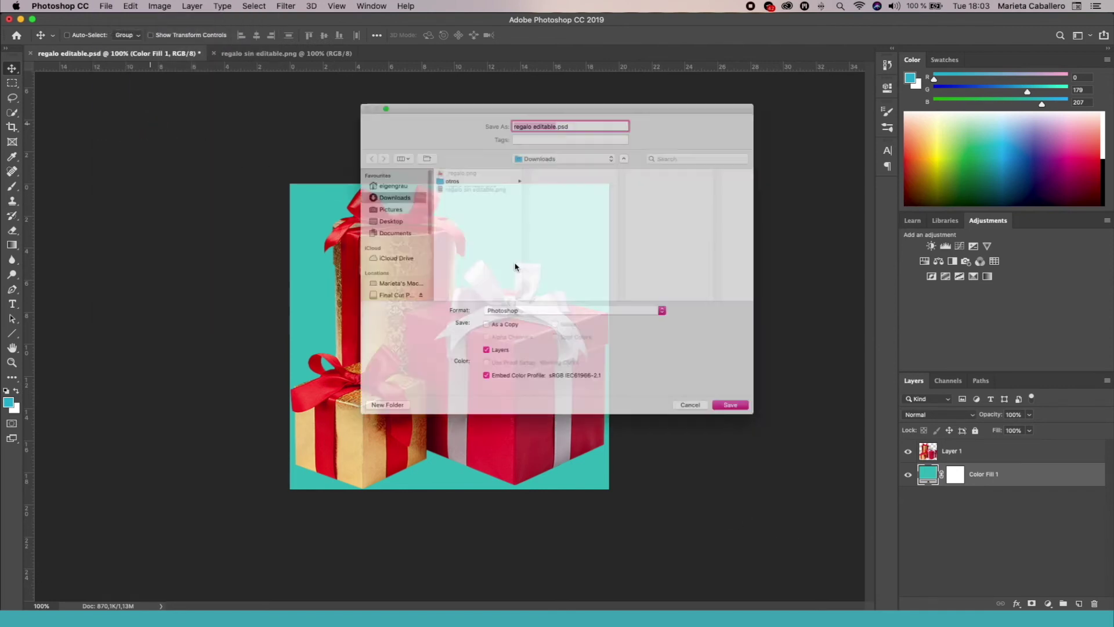
click(530, 322)
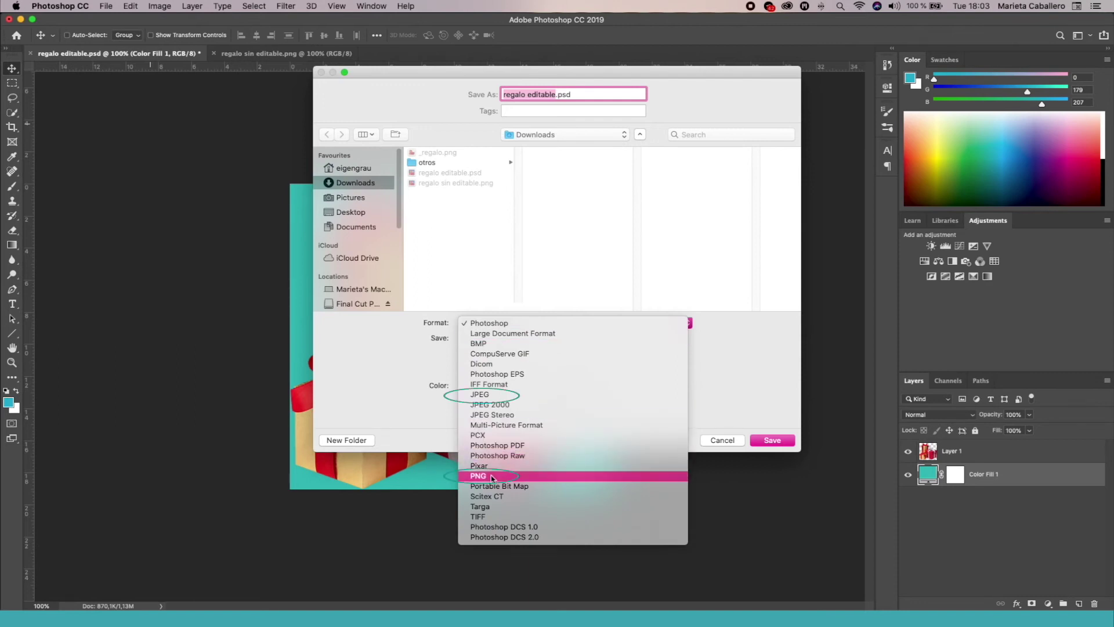
click(720, 439)
click(730, 442)
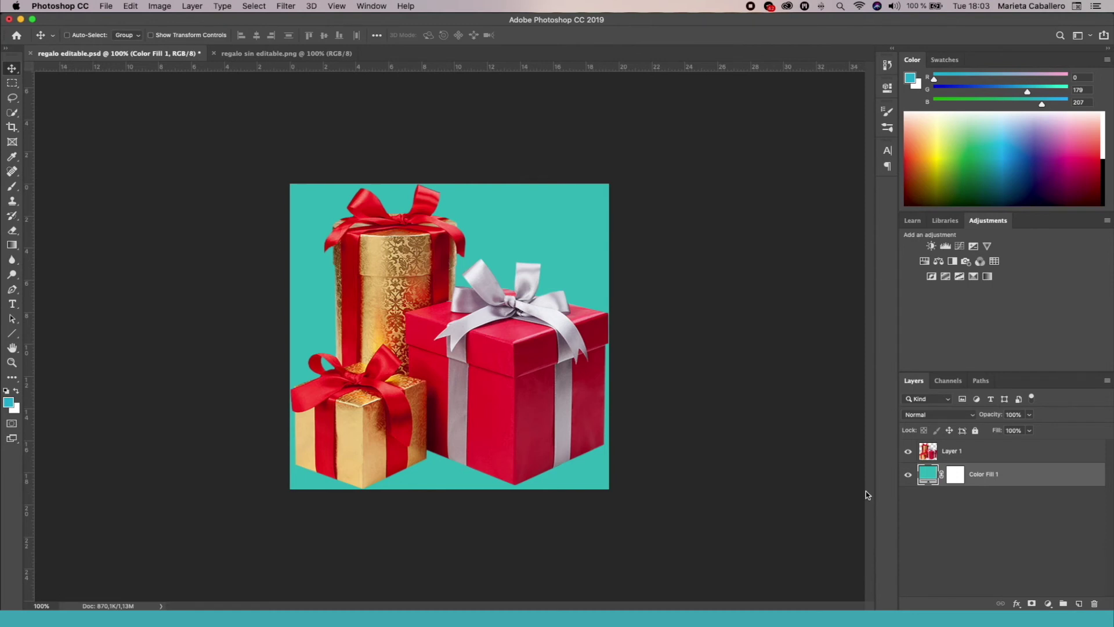
Hide the teal Color Fill 1 layer and save a JPEG copy, regalo en jpg.jpg, to Downloads
click(909, 476)
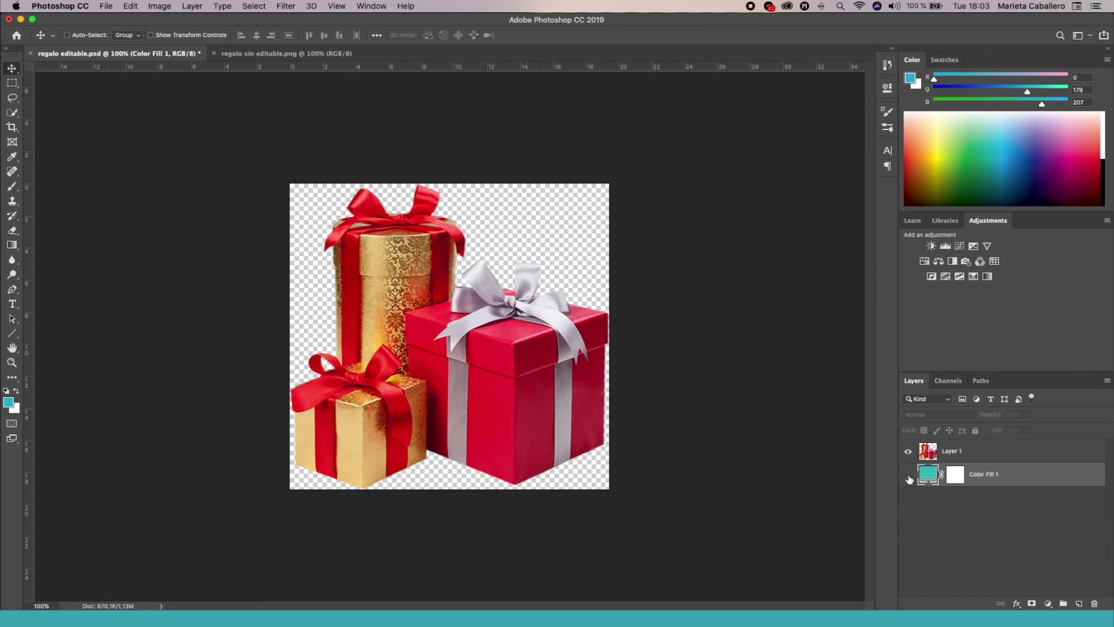
click(106, 5)
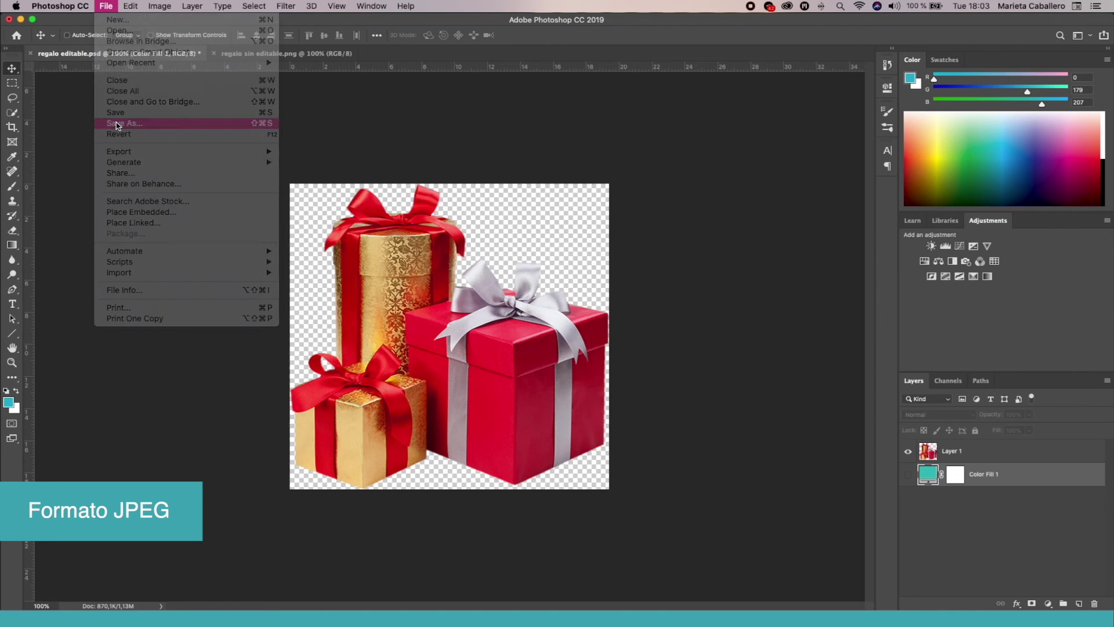
click(116, 115)
click(545, 322)
click(664, 395)
text(regalo jpeg)
key(Return)
key(Return)
Accept the JPEG options, then preview regalo en jpg.jpg to confirm its white background
mouse_move(408, 618)
click(408, 592)
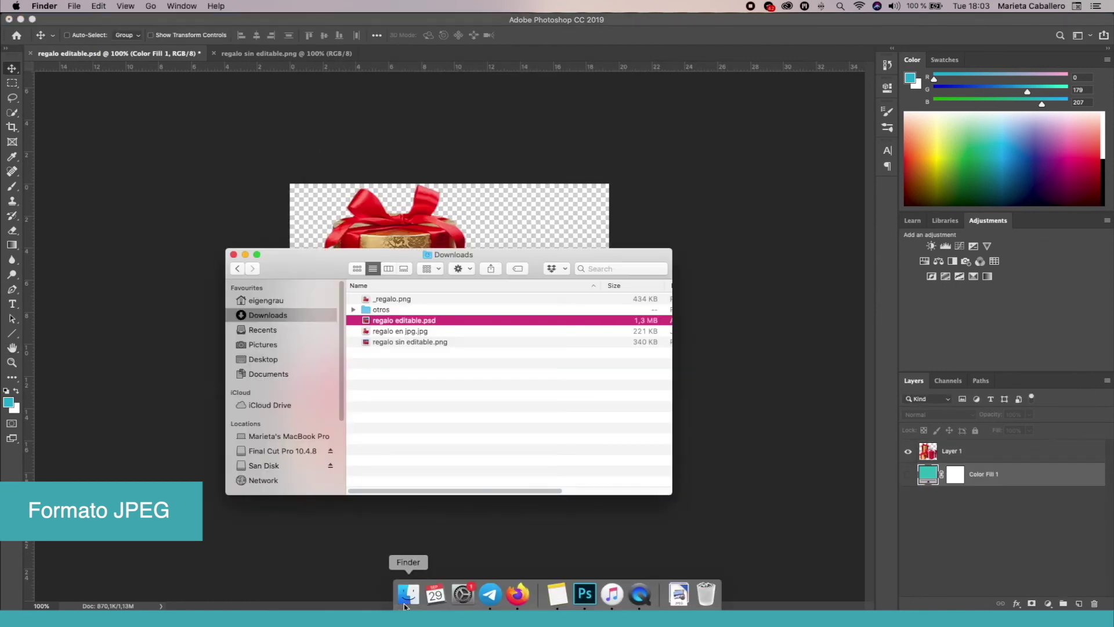
double_click(417, 331)
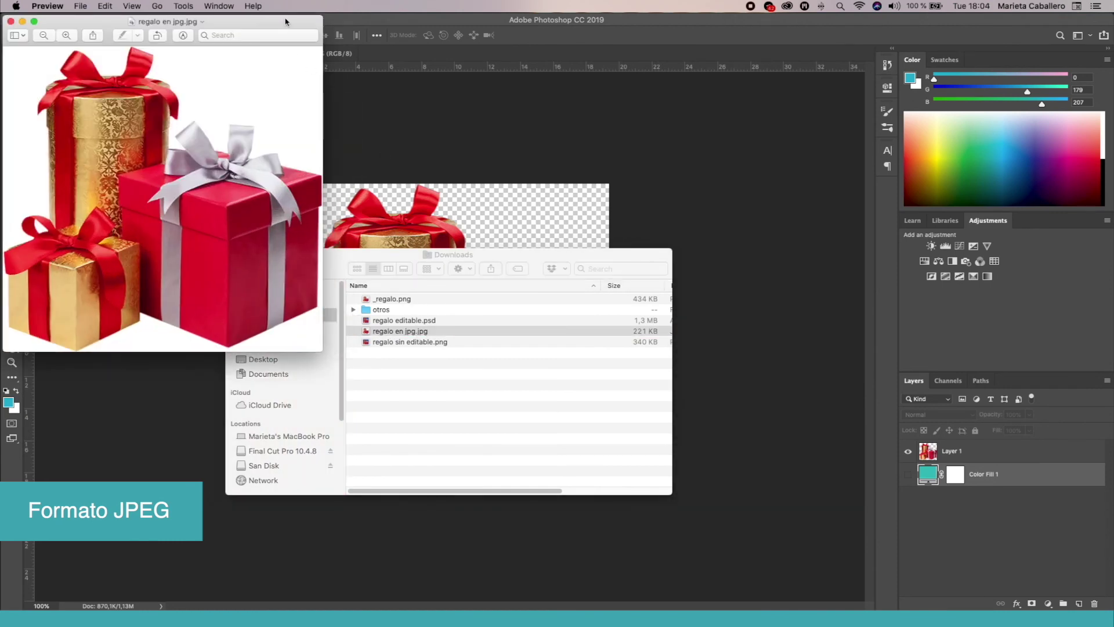
drag(286, 22, 512, 134)
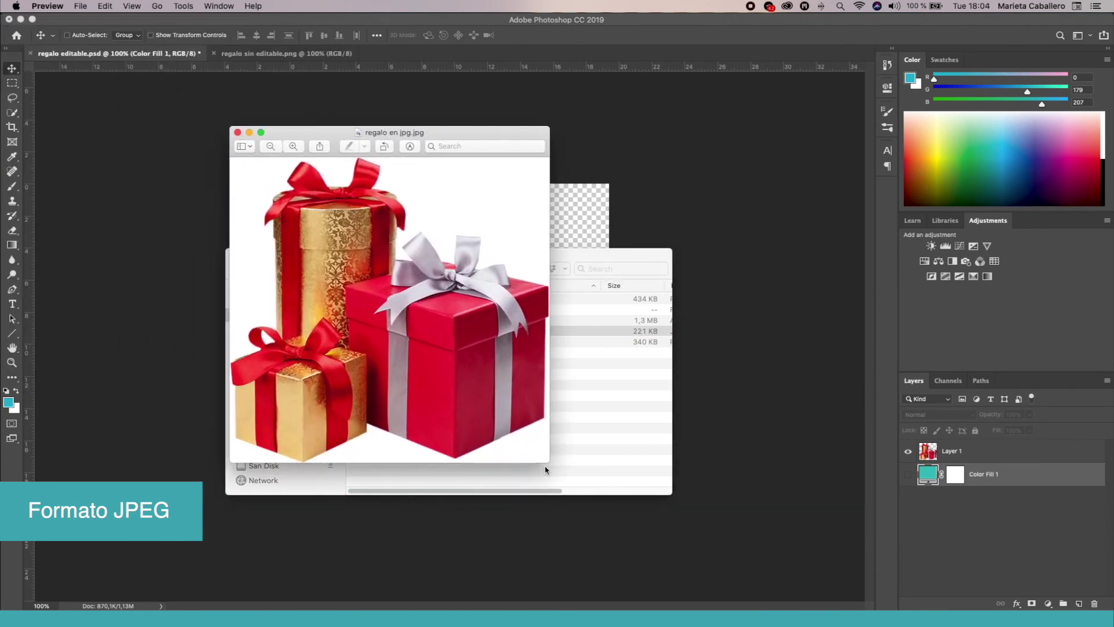
drag(549, 462, 759, 606)
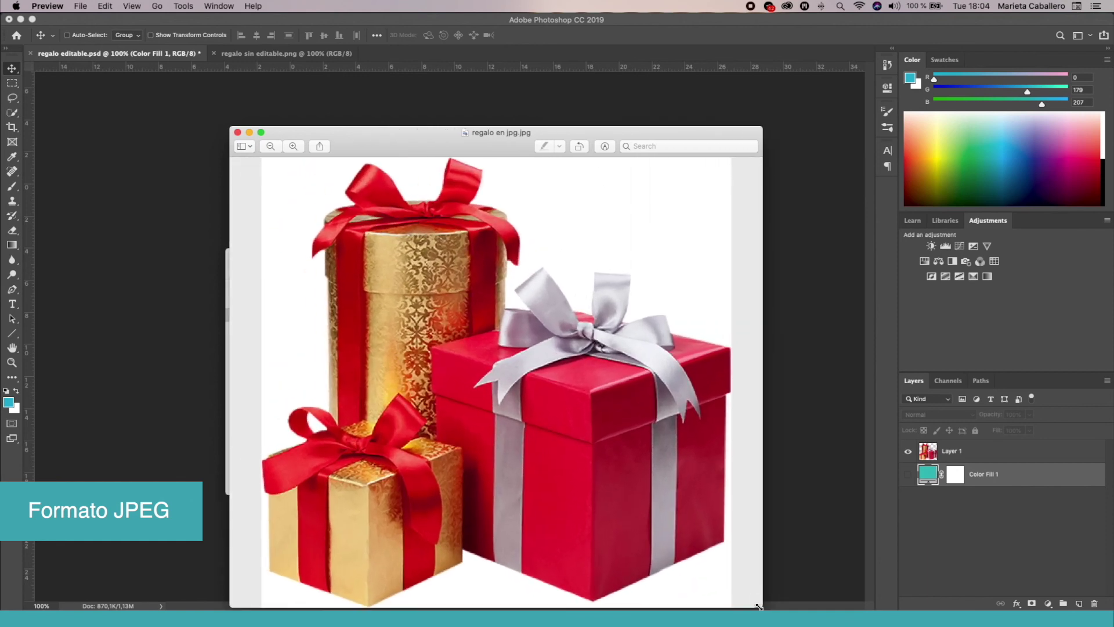
click(237, 133)
Save a transparent PNG copy, renamed with 'en png', at smallest file size
click(106, 6)
click(124, 117)
click(574, 323)
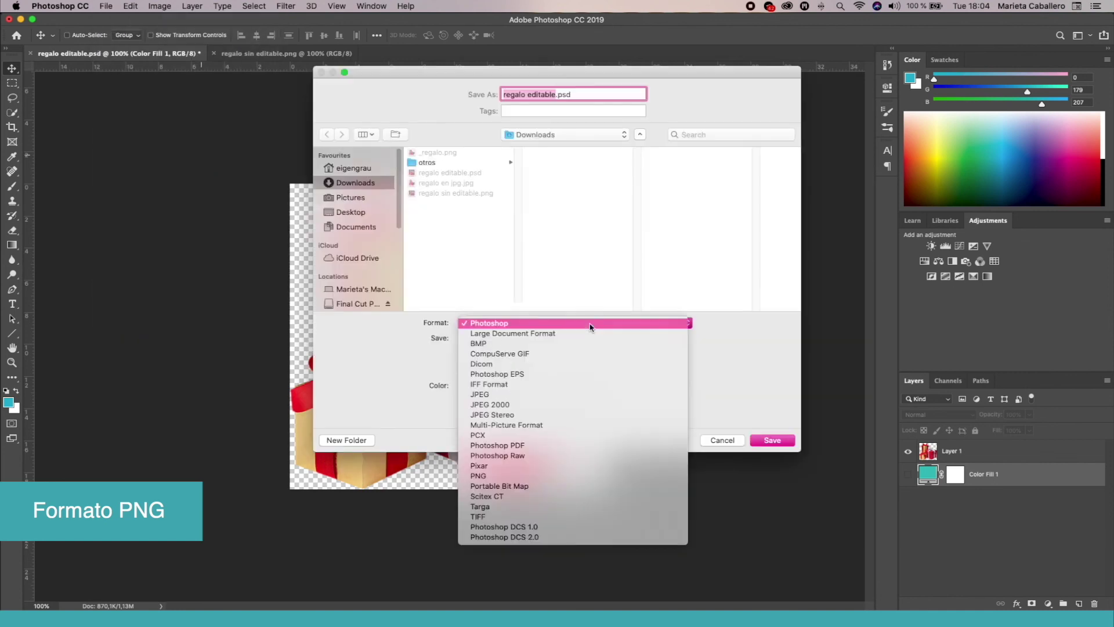
click(585, 480)
double_click(540, 94)
text(en png)
key(Return)
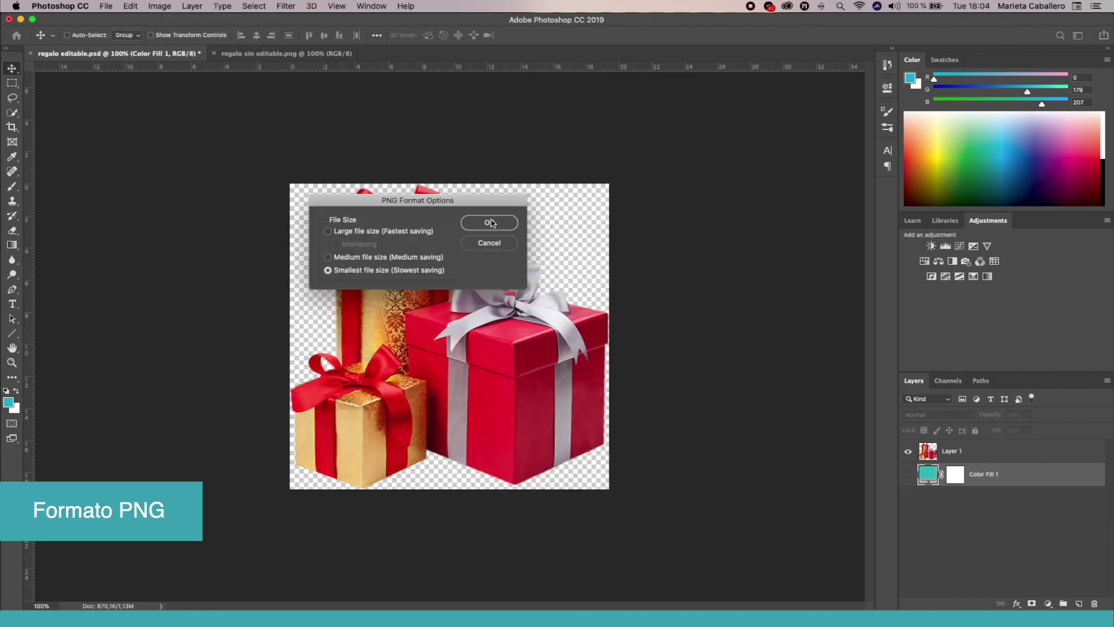
click(494, 224)
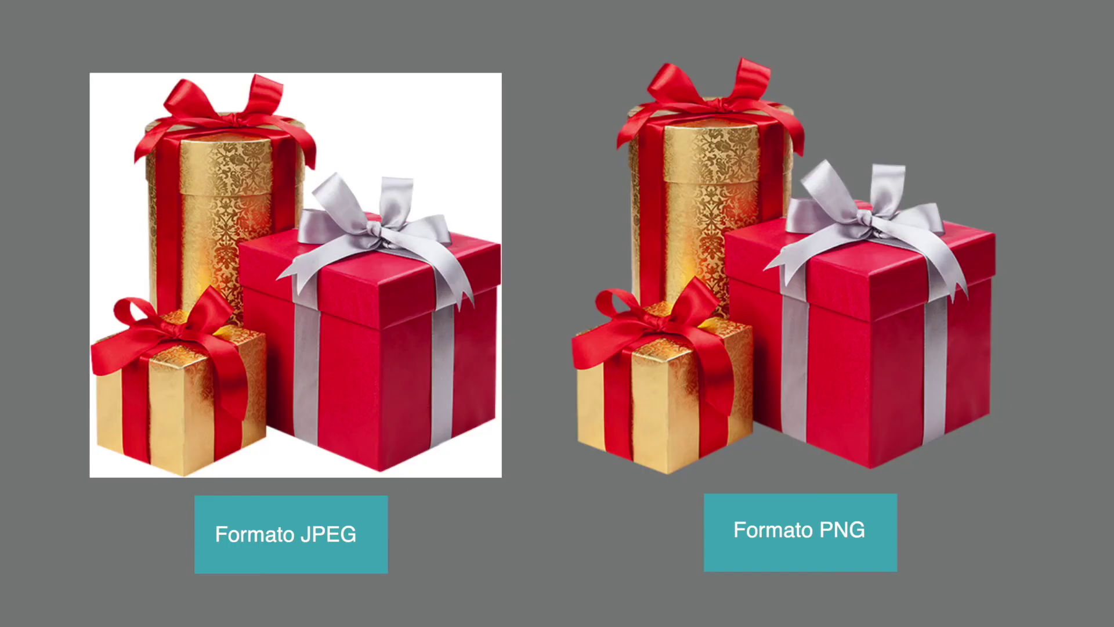